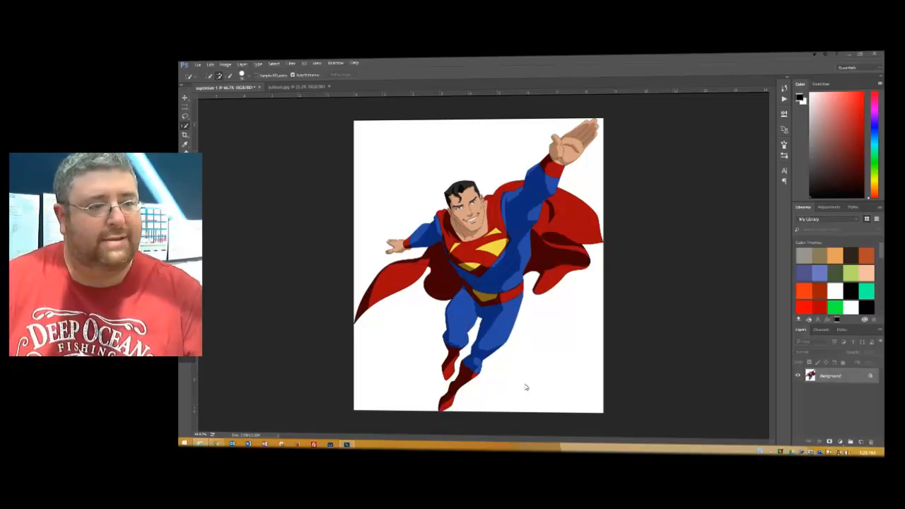
Look over the batman.jpg image and return to the superman-1 document.
{"action": "left_click", "coordinate": [301, 87]}
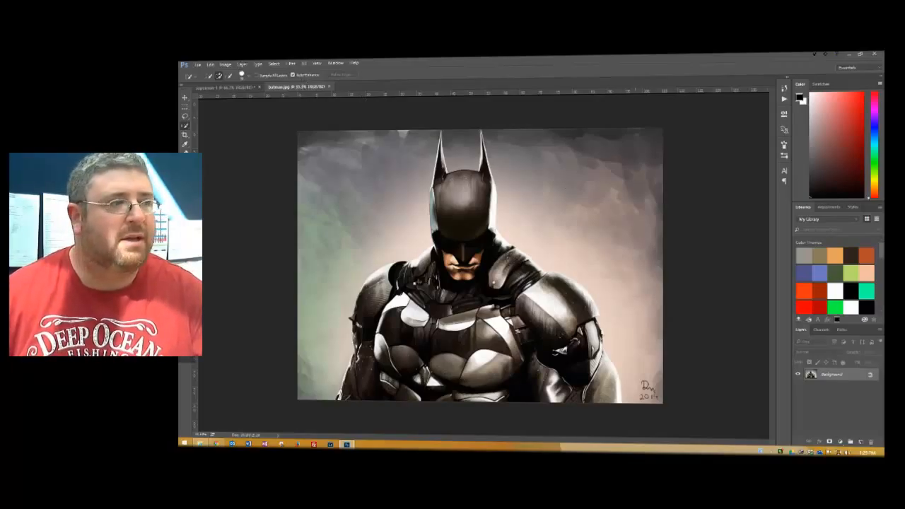
{"action": "left_click", "coordinate": [233, 88]}
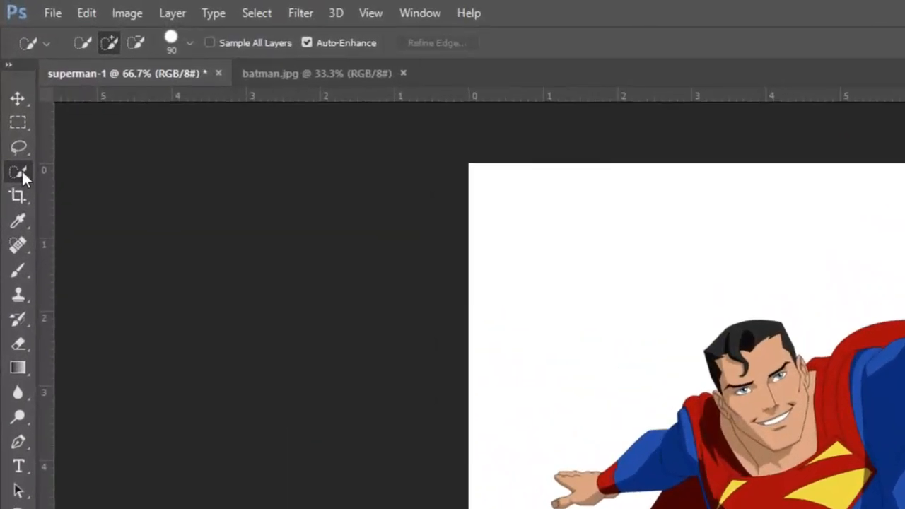
{"action": "right_click", "coordinate": [22, 172]}
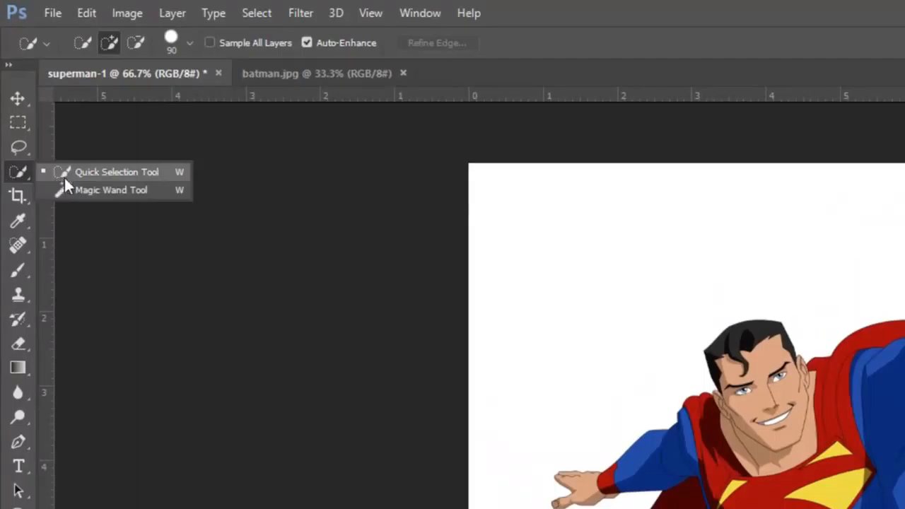
{"action": "left_click", "coordinate": [21, 175]}
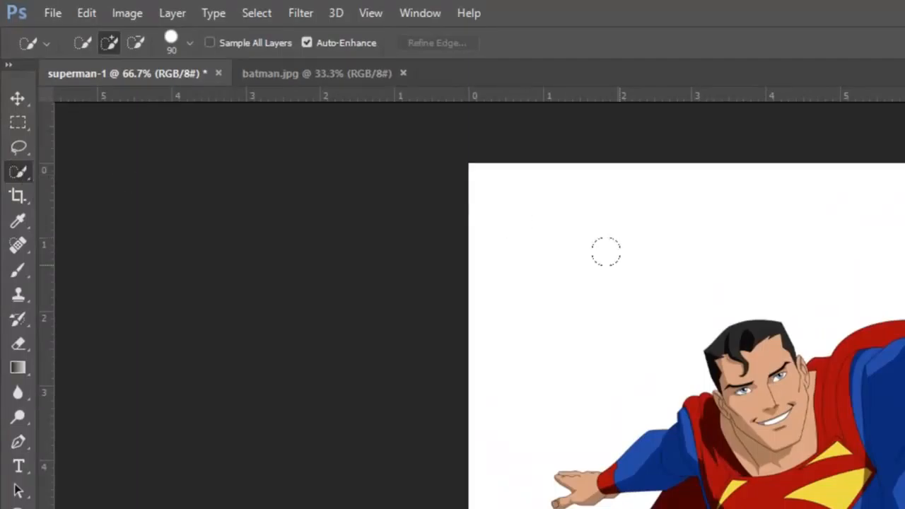
{"action": "right_click", "coordinate": [16, 172]}
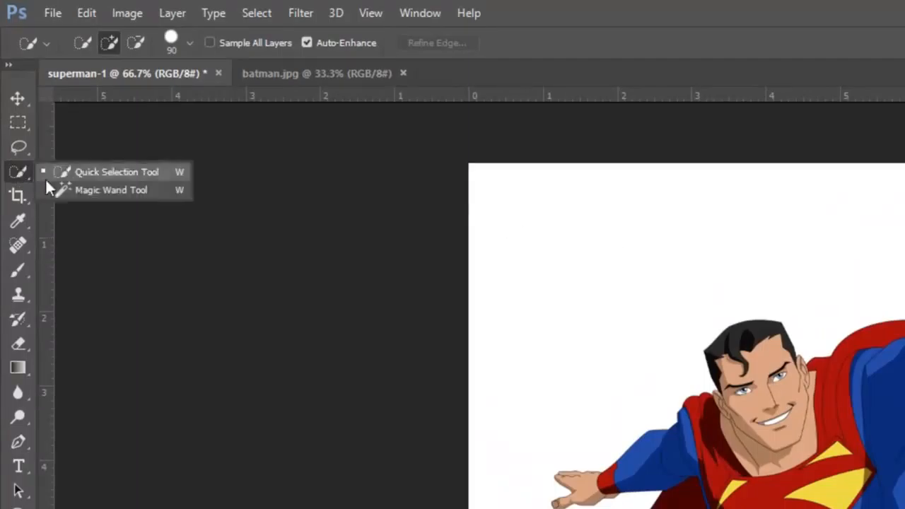
{"action": "left_click", "coordinate": [50, 187]}
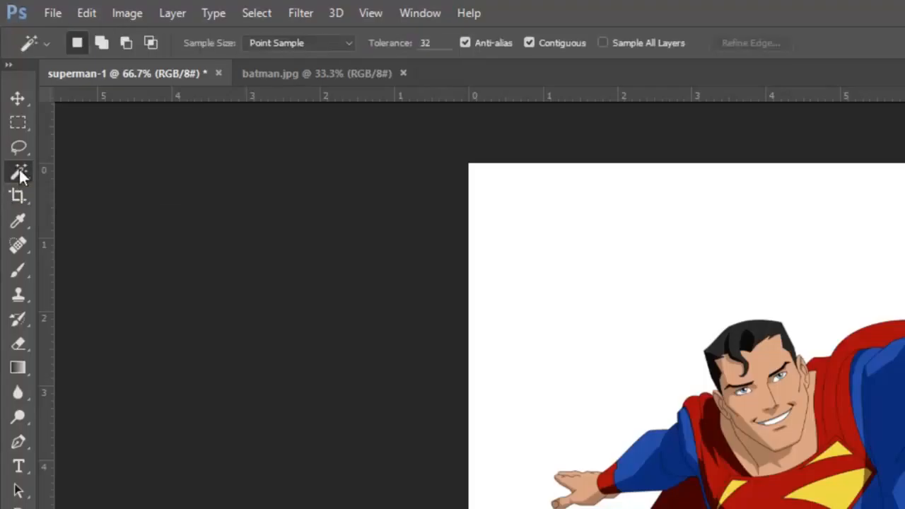
{"action": "right_click", "coordinate": [20, 172]}
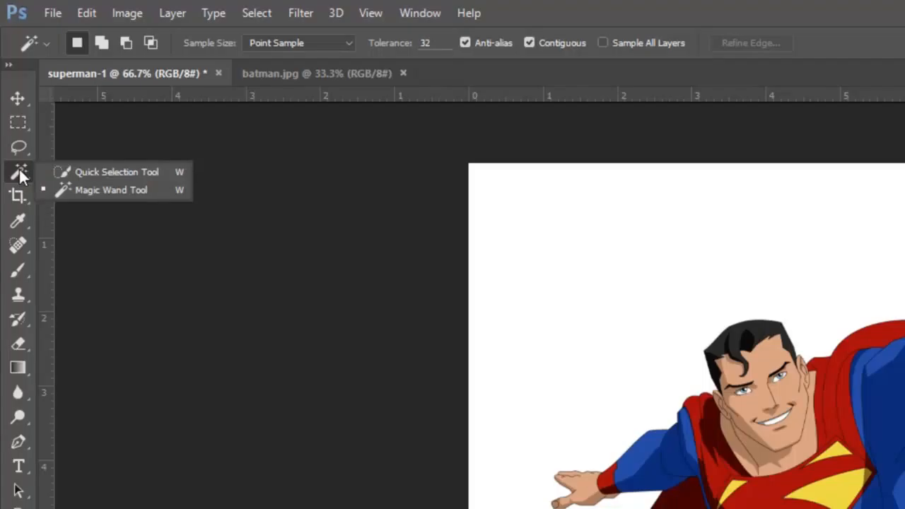
{"action": "left_click", "coordinate": [134, 172]}
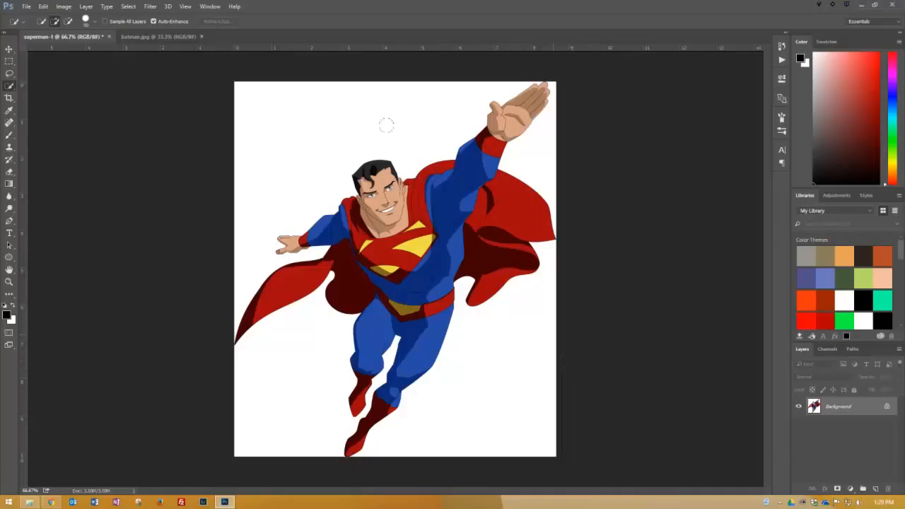
Remove the white background around Superman by selecting it with the Quick Selection tool, unlocking the Background layer and deleting it.
{"action": "left_click", "coordinate": [404, 97]}
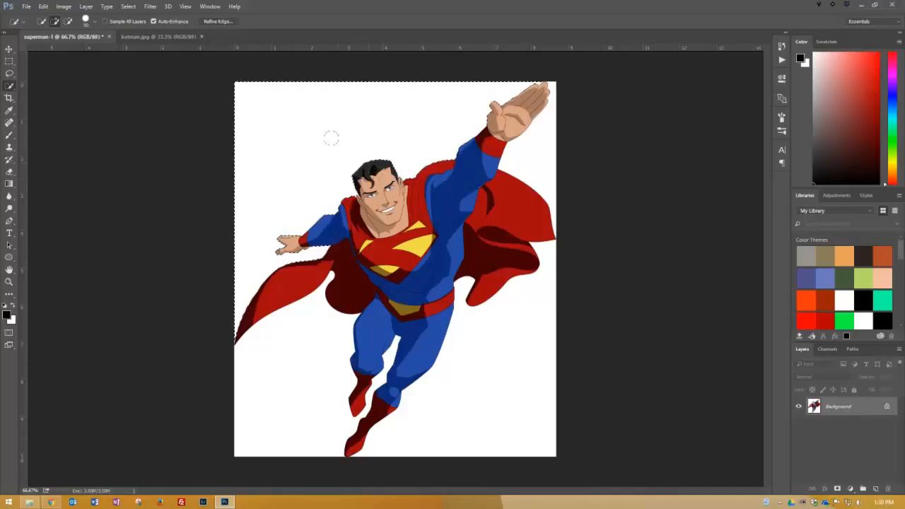
{"action": "left_click_drag", "start_coordinate": [286, 361], "coordinate": [282, 401]}
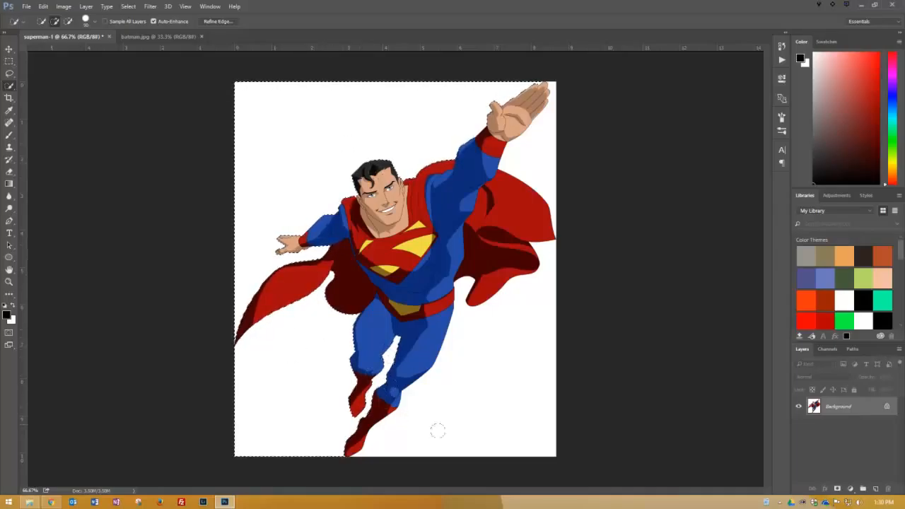
{"action": "mouse_move", "coordinate": [463, 382]}
{"action": "left_mouse_down"}
{"action": "mouse_move", "coordinate": [528, 376]}
{"action": "mouse_move", "coordinate": [541, 315]}
{"action": "left_mouse_up"}
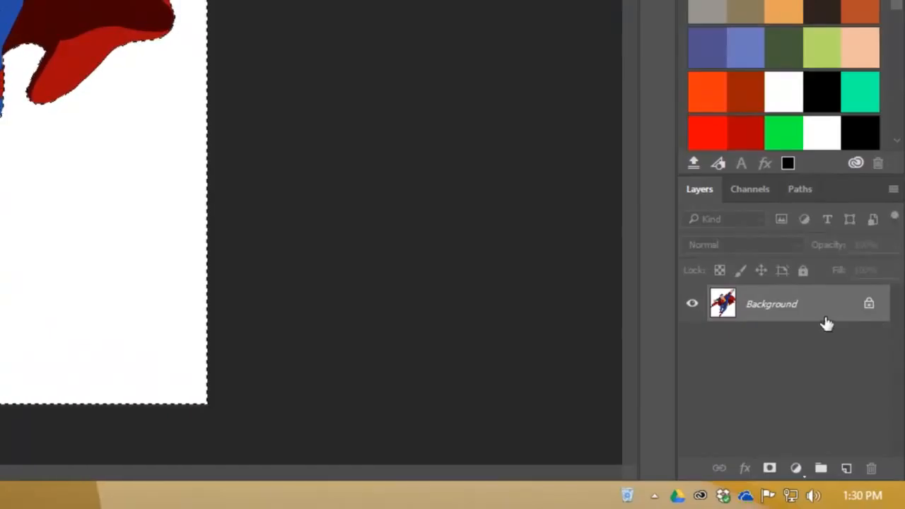
{"action": "left_click", "coordinate": [867, 311]}
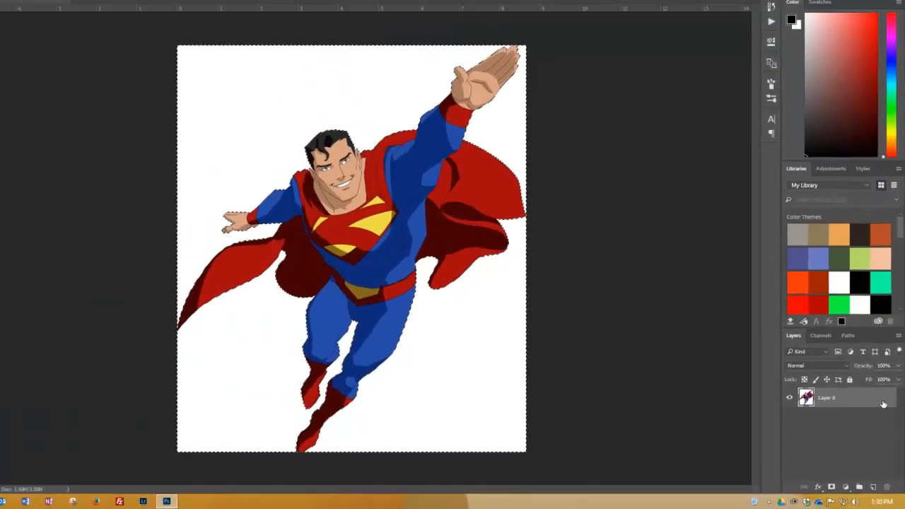
{"action": "key", "text": "Delete"}
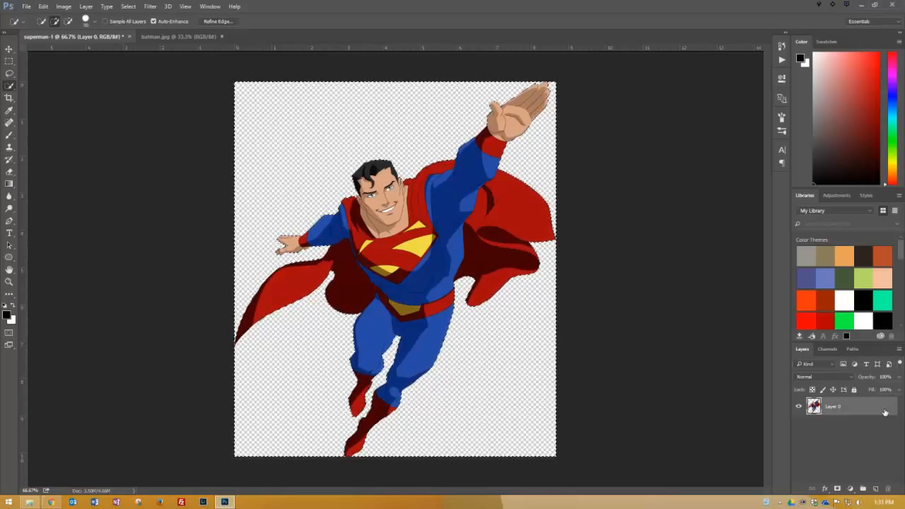
In batman.jpg, select the background to the left of Batman with a 250 px, 100% hardness Quick Selection brush.
{"action": "left_click", "coordinate": [189, 37]}
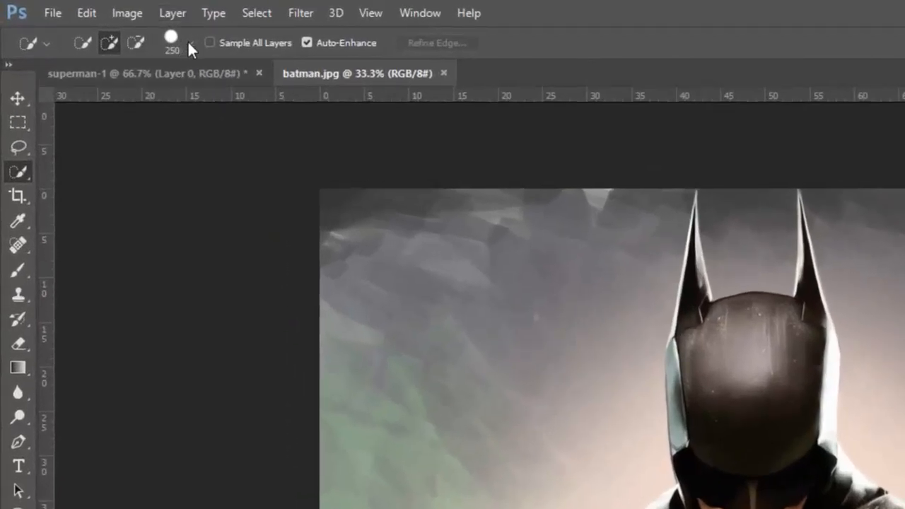
{"action": "left_click", "coordinate": [189, 44]}
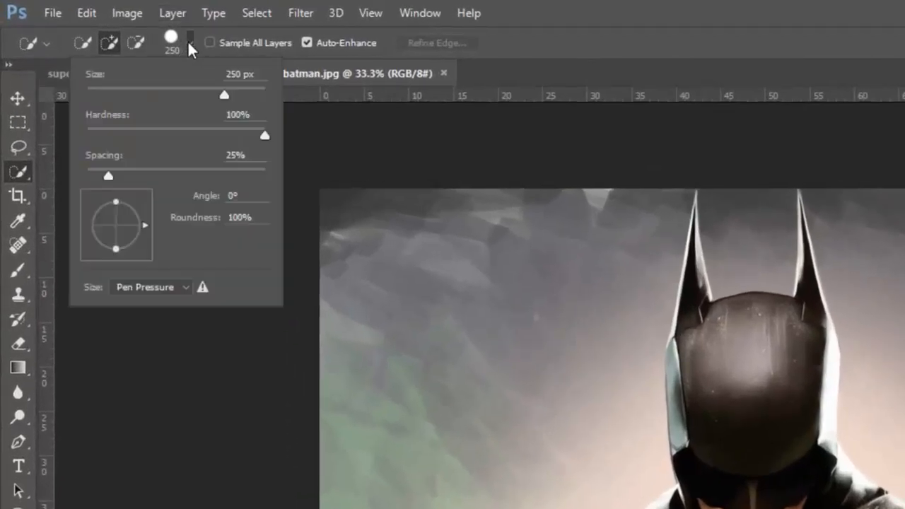
{"action": "left_click", "coordinate": [263, 134]}
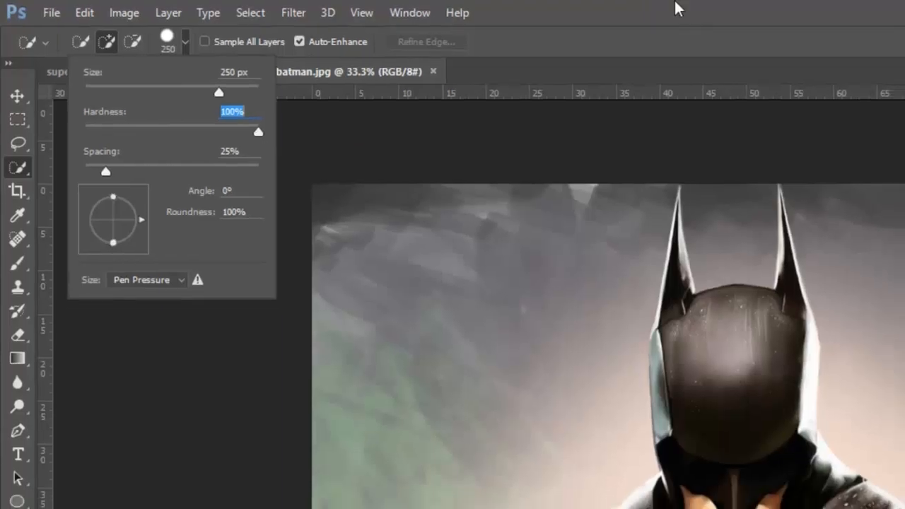
{"action": "key", "text": "Return"}
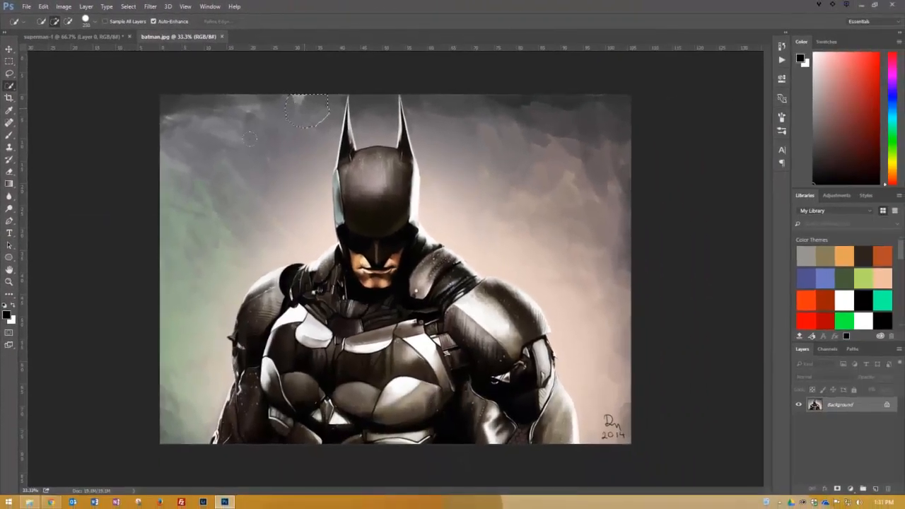
{"action": "left_click_drag", "start_coordinate": [225, 409], "coordinate": [190, 377]}
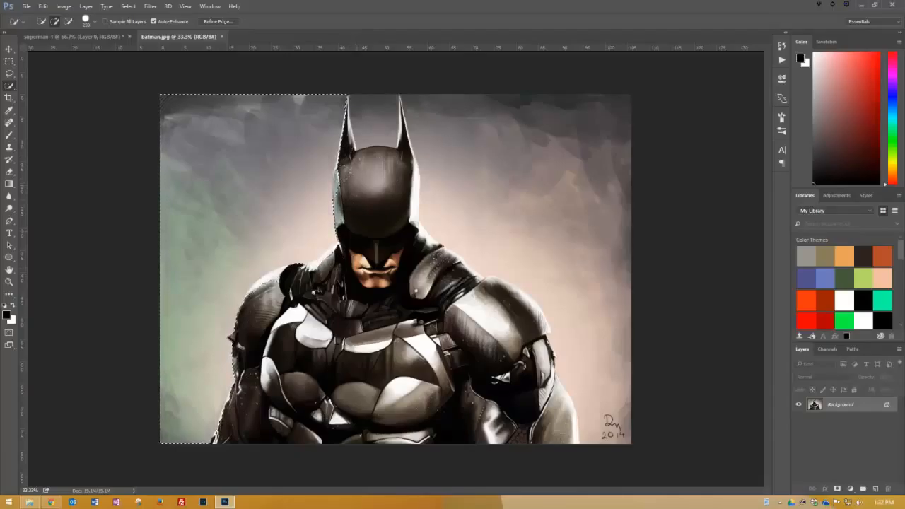
Subtract the left ear edge and the pale left side of Batman's cowl from the background selection at 100% zoom.
{"action": "key", "text": "z"}
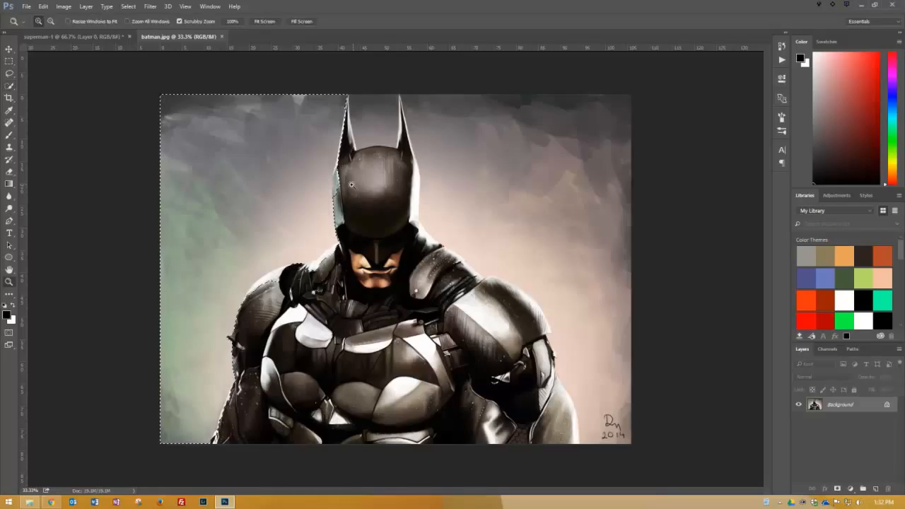
{"action": "left_click", "coordinate": [340, 133]}
{"action": "left_click", "coordinate": [340, 133]}
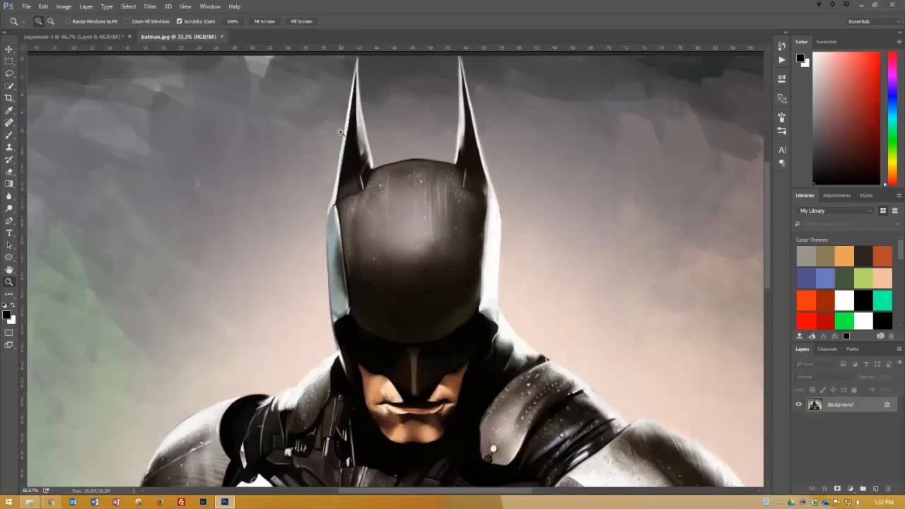
{"action": "left_click", "coordinate": [340, 133]}
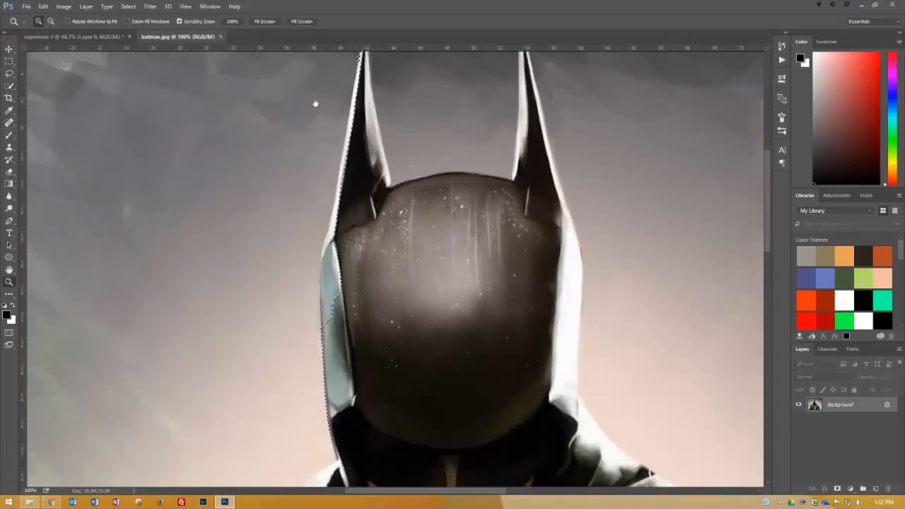
{"action": "left_click_drag", "start_coordinate": [404, 91], "coordinate": [349, 130]}
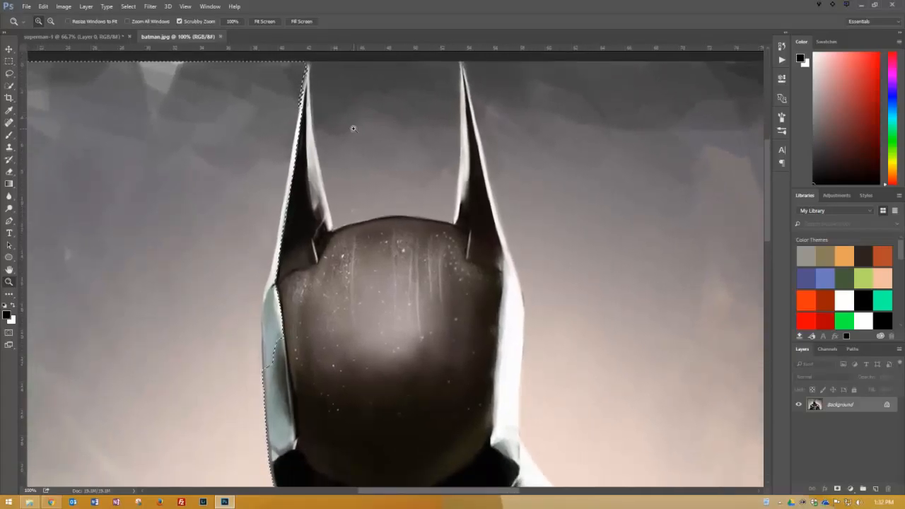
{"action": "left_click", "coordinate": [10, 86]}
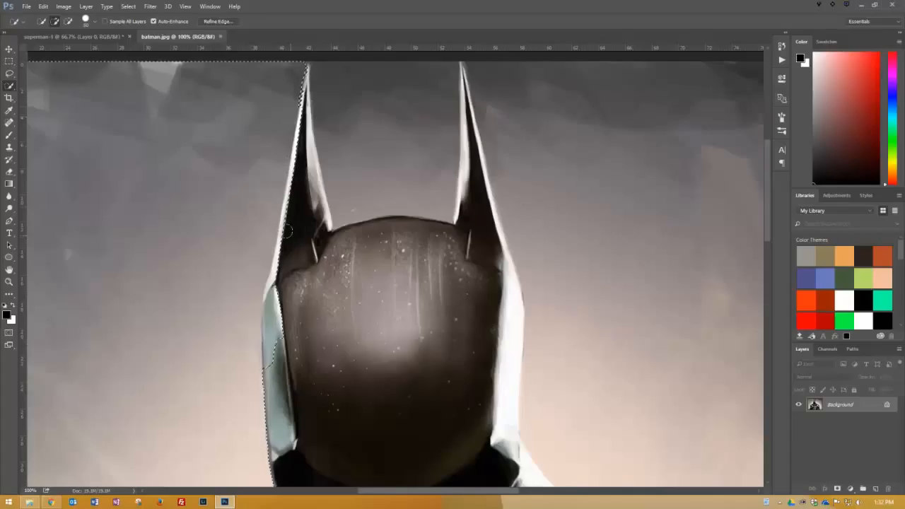
{"action": "key", "text": "alt"}
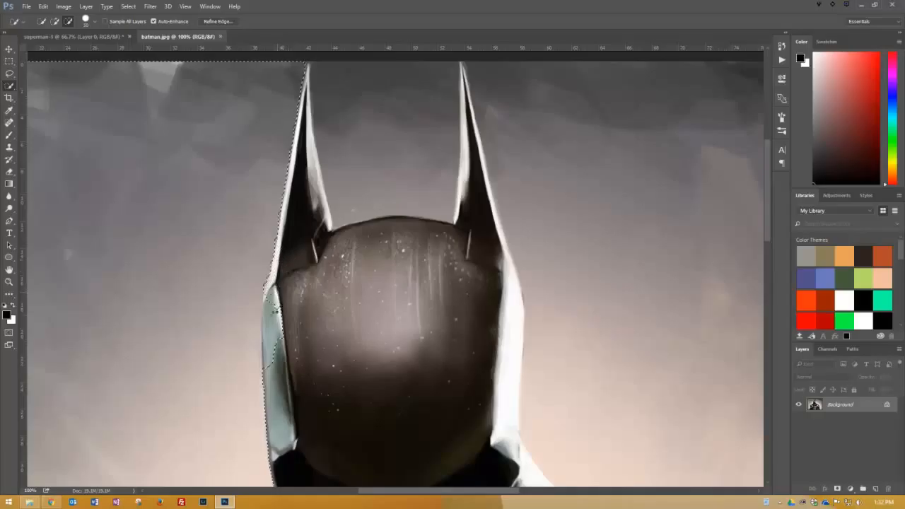
{"action": "left_click_drag", "start_coordinate": [276, 338], "coordinate": [281, 362]}
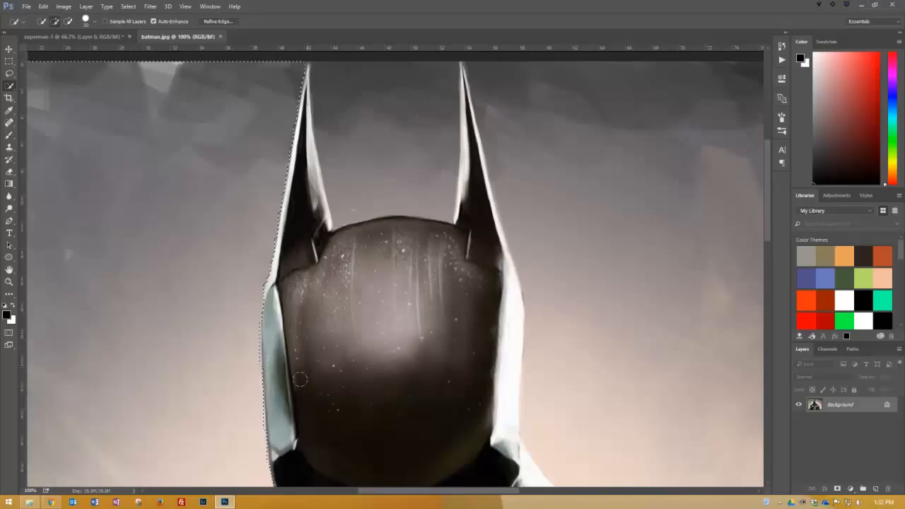
Refine the selection edge along Batman's left-side neck and shoulder, subtracting the parts of the suit caught in it.
{"action": "left_click_drag", "start_coordinate": [352, 433], "coordinate": [325, 212]}
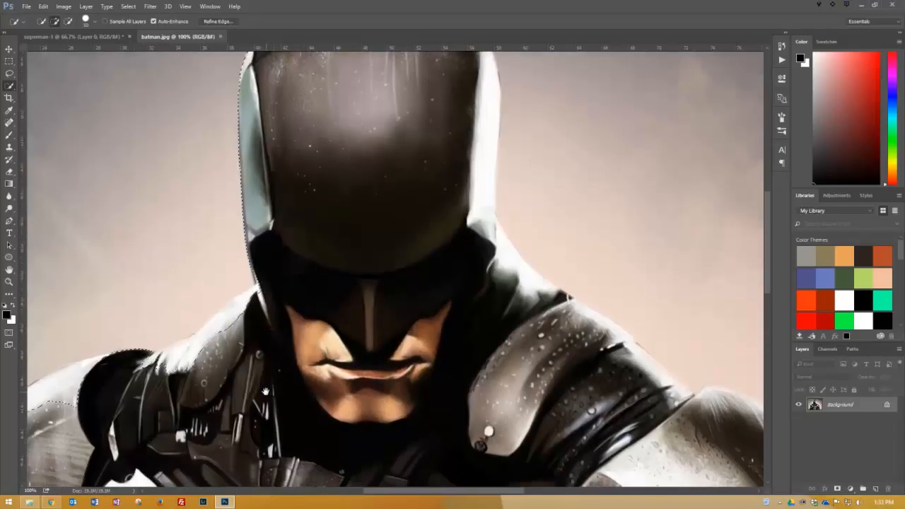
{"action": "left_click_drag", "start_coordinate": [266, 391], "coordinate": [358, 317]}
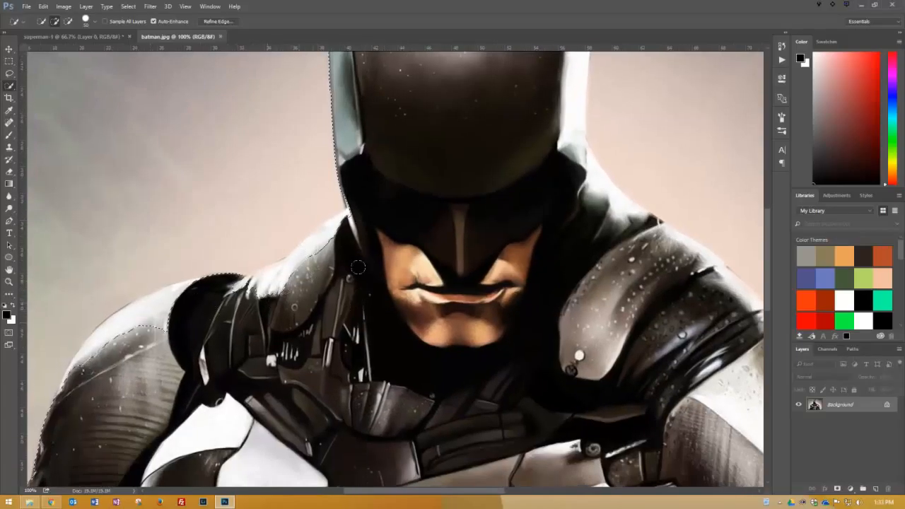
{"action": "key", "text": "alt"}
{"action": "mouse_move", "coordinate": [335, 240]}
{"action": "left_mouse_down"}
{"action": "mouse_move", "coordinate": [318, 226]}
{"action": "mouse_move", "coordinate": [272, 290]}
{"action": "left_mouse_up"}
{"action": "key", "text": "alt"}
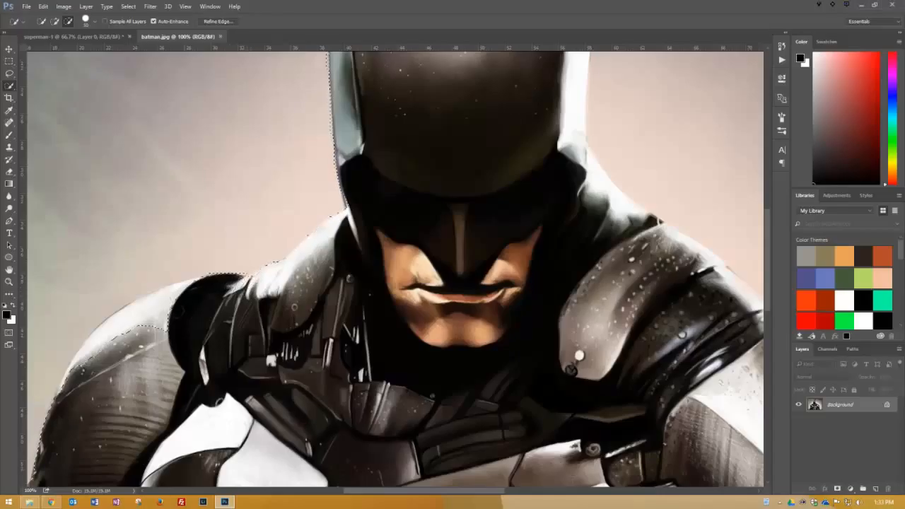
{"action": "mouse_move", "coordinate": [86, 351]}
{"action": "left_mouse_down"}
{"action": "mouse_move", "coordinate": [187, 291]}
{"action": "mouse_move", "coordinate": [275, 300]}
{"action": "mouse_move", "coordinate": [296, 279]}
{"action": "left_mouse_up"}
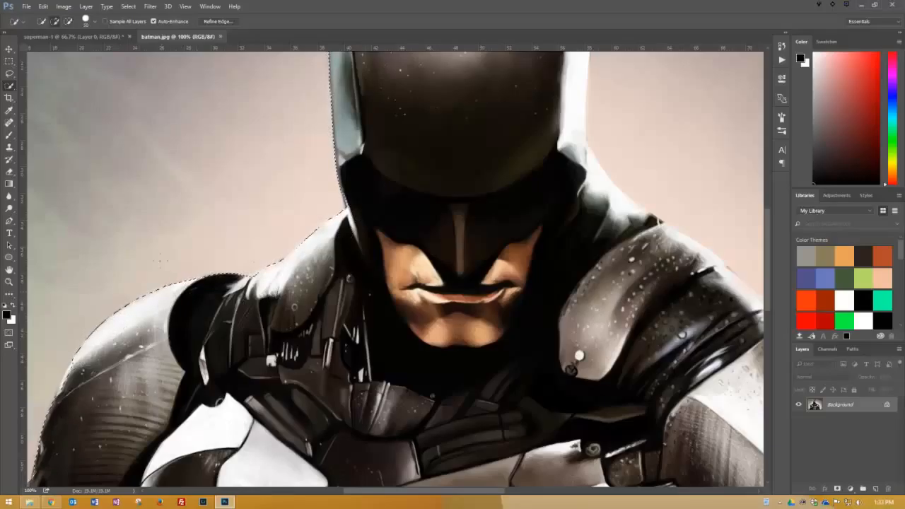
{"action": "key", "text": "alt"}
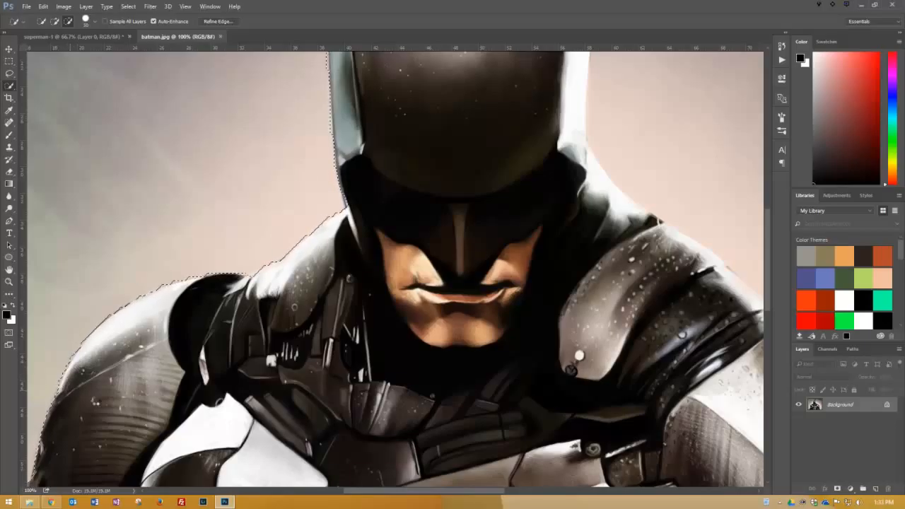
Unlock the Background layer and delete the background to the left of Batman and between his ears.
{"action": "left_click_drag", "start_coordinate": [114, 432], "coordinate": [231, 179]}
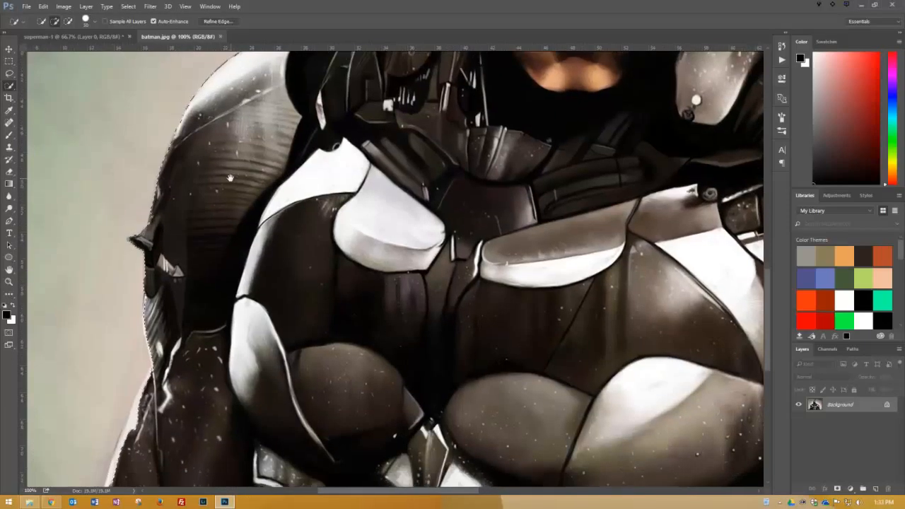
{"action": "mouse_move", "coordinate": [134, 354]}
{"action": "left_mouse_down"}
{"action": "mouse_move", "coordinate": [248, 218]}
{"action": "mouse_move", "coordinate": [230, 237]}
{"action": "left_mouse_up"}
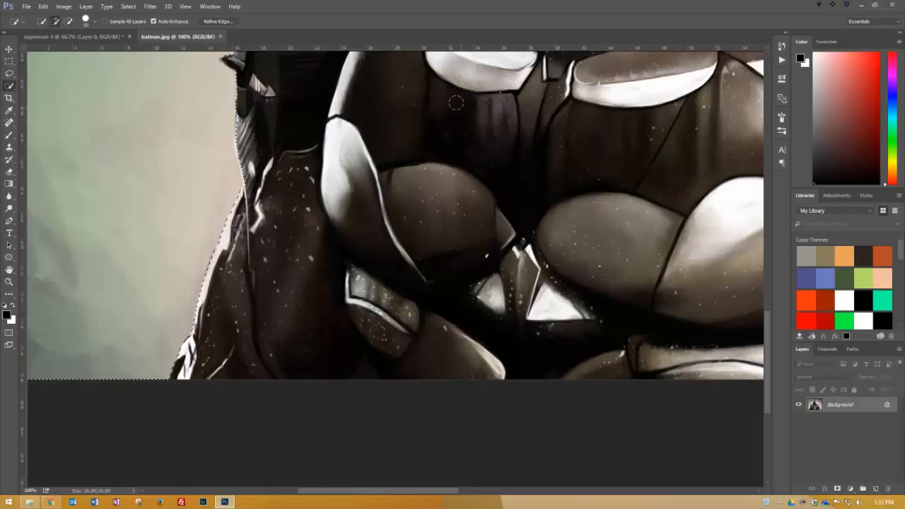
{"action": "key", "text": "ctrl+0"}
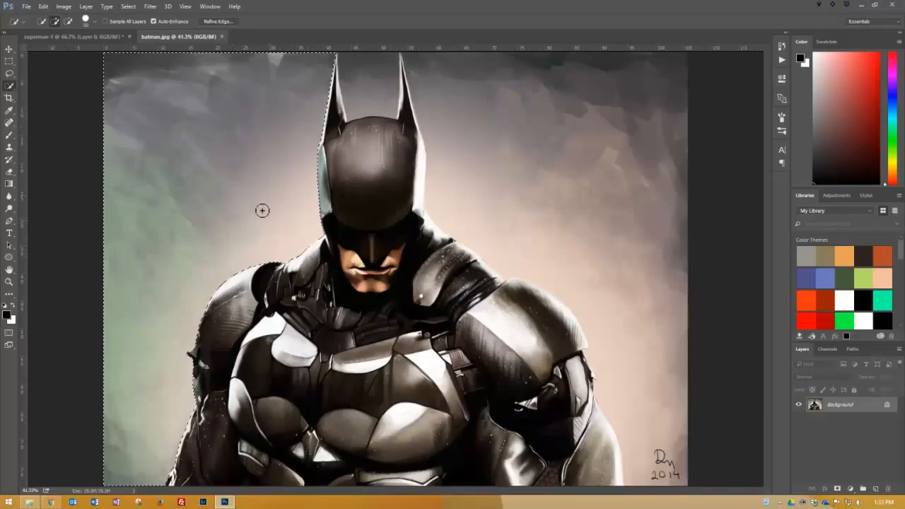
{"action": "left_click", "coordinate": [888, 405]}
{"action": "key", "text": "Delete"}
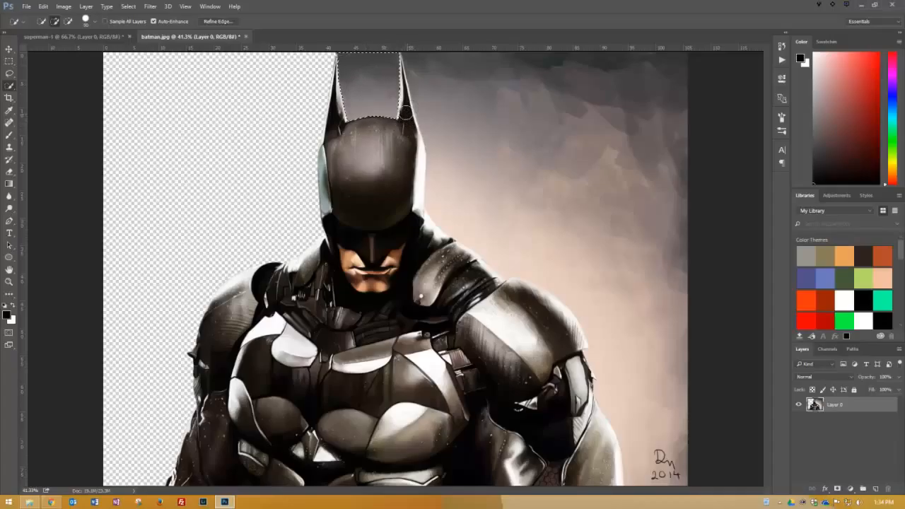
{"action": "key", "text": "alt"}
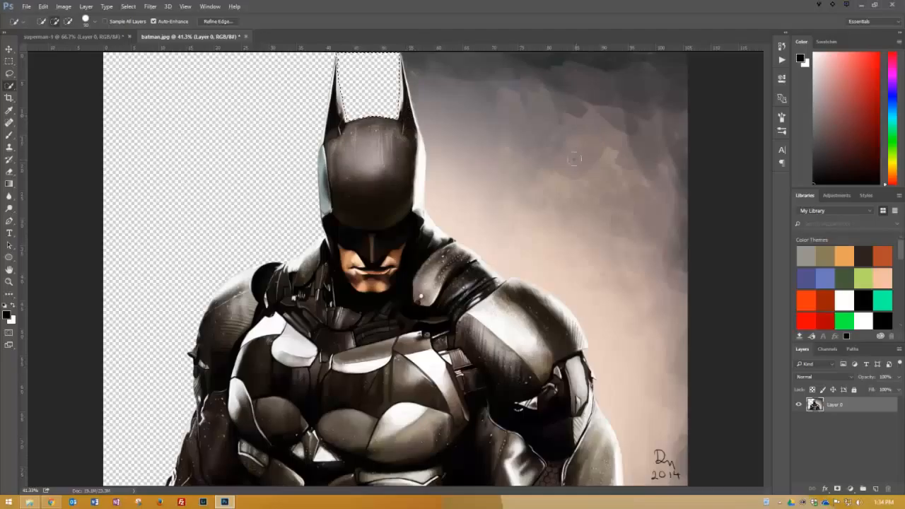
Select the background to the right of Batman and subtract the cowl, shoulder and arm edges caught in the selection.
{"action": "left_click", "coordinate": [435, 64]}
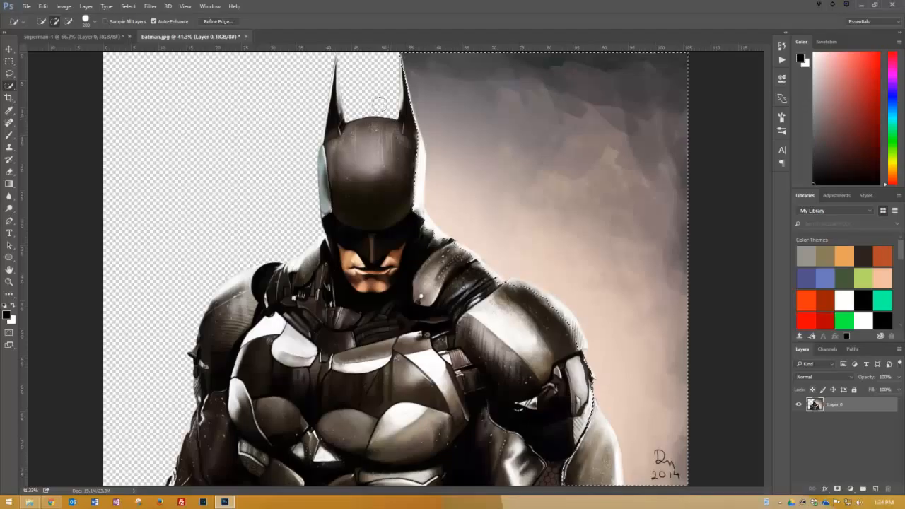
{"action": "key", "text": "alt"}
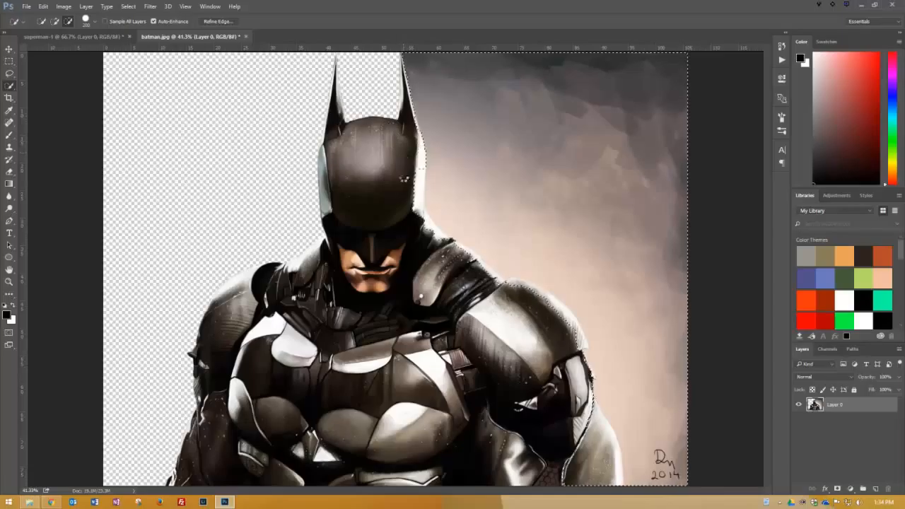
{"action": "key", "text": "alt"}
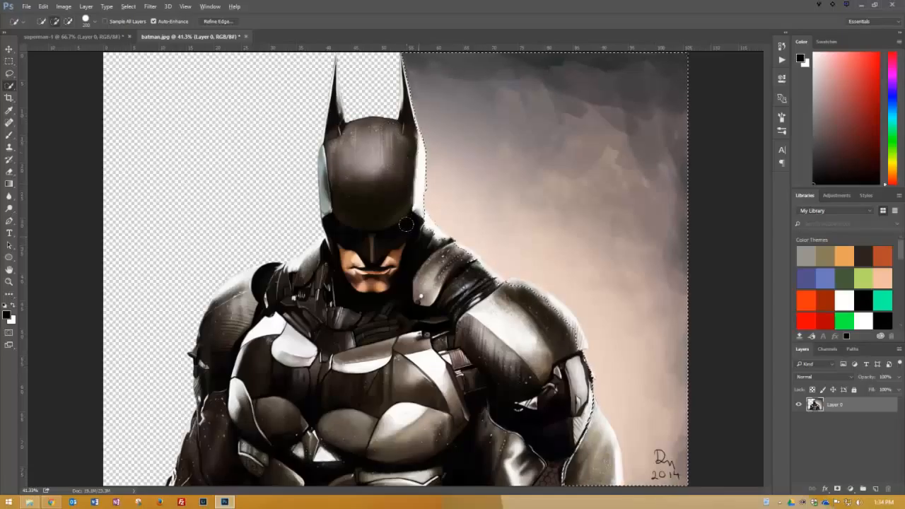
{"action": "key", "text": "alt"}
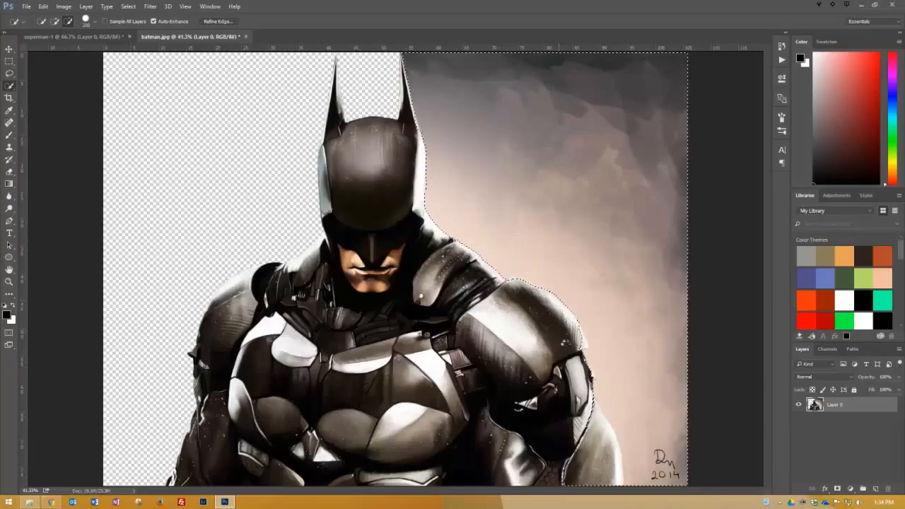
{"action": "left_click_drag", "start_coordinate": [553, 331], "coordinate": [571, 460]}
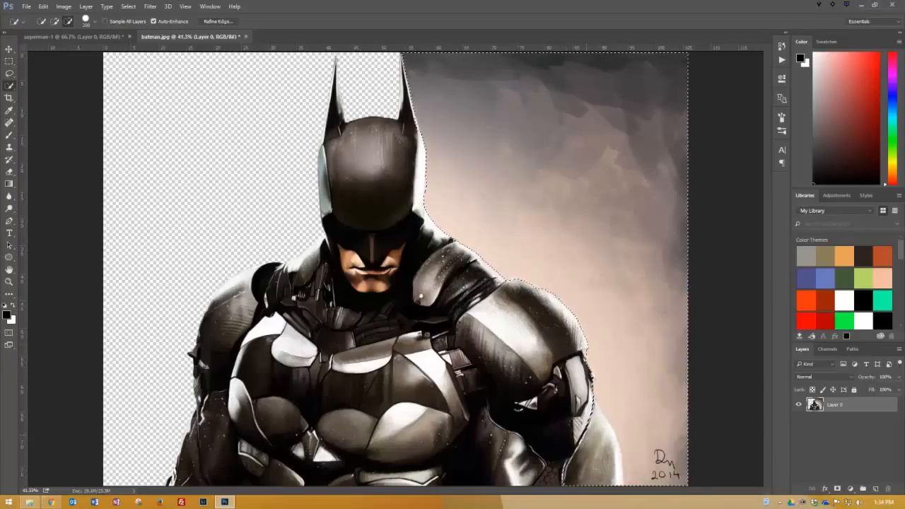
{"action": "left_click", "coordinate": [584, 474]}
Refine the selection below the right-hand shoulder plate, adding the background notch under it and subtracting the arm armor's edge and white spike.
{"action": "key", "text": "z"}
{"action": "left_click", "coordinate": [587, 356]}
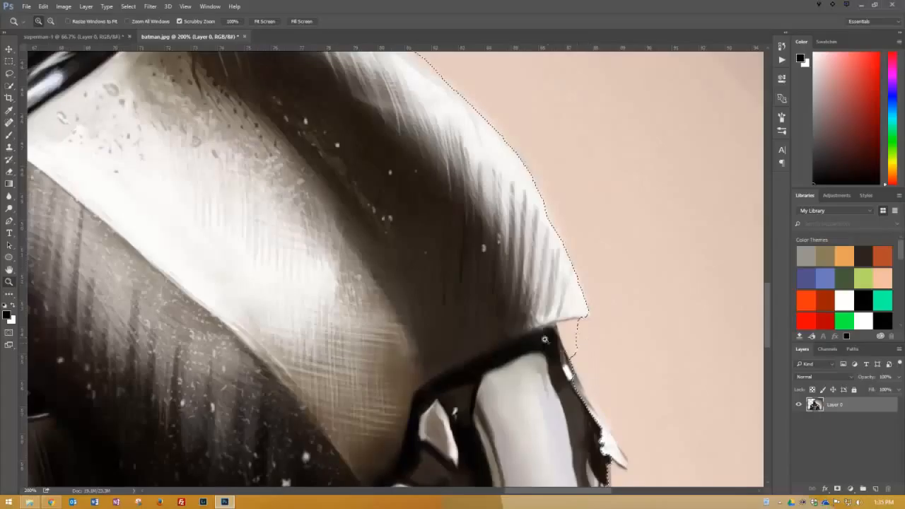
{"action": "left_click", "coordinate": [9, 85]}
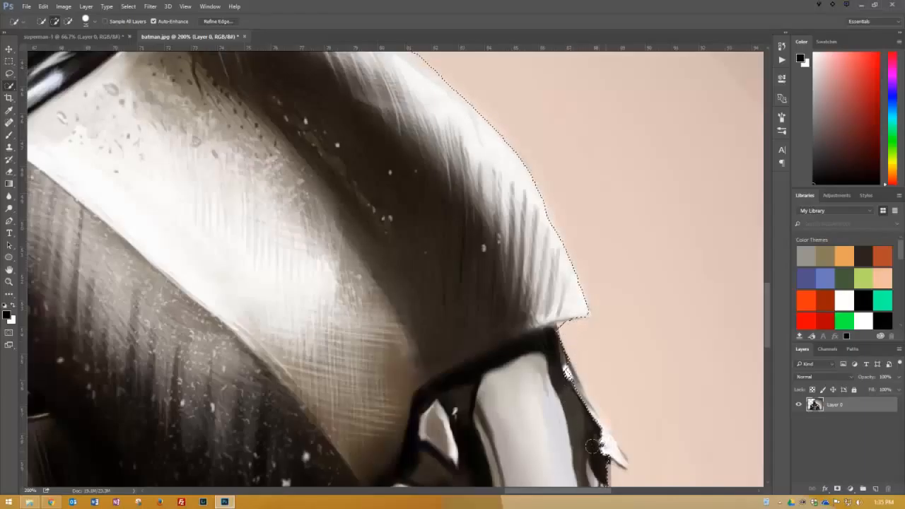
{"action": "key", "text": "alt"}
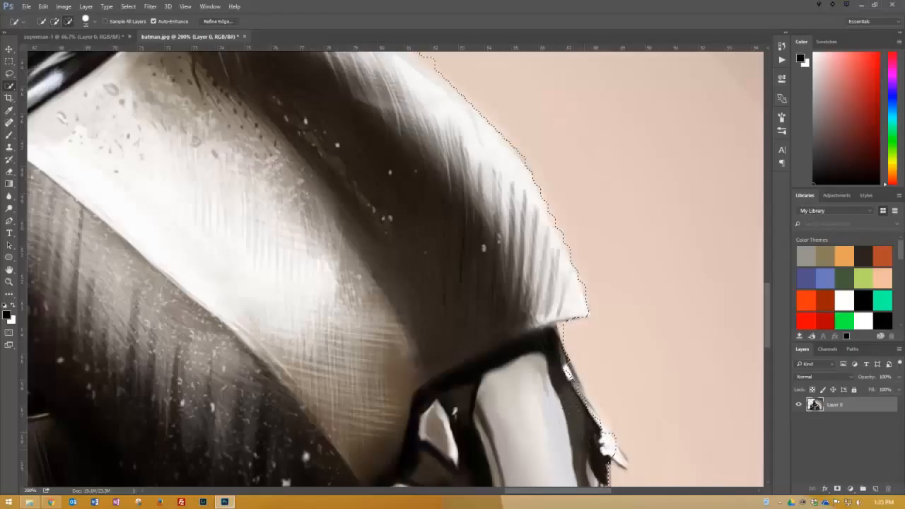
{"action": "key", "text": "alt"}
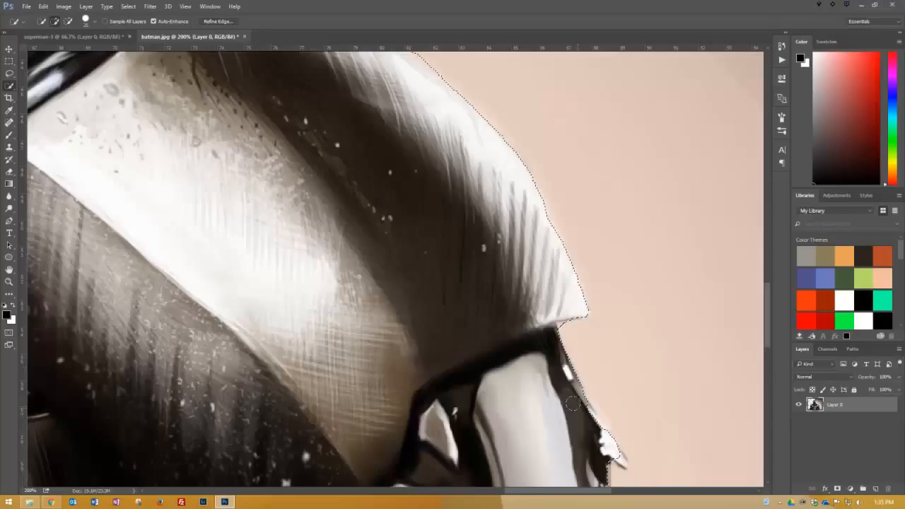
{"action": "key", "text": "alt"}
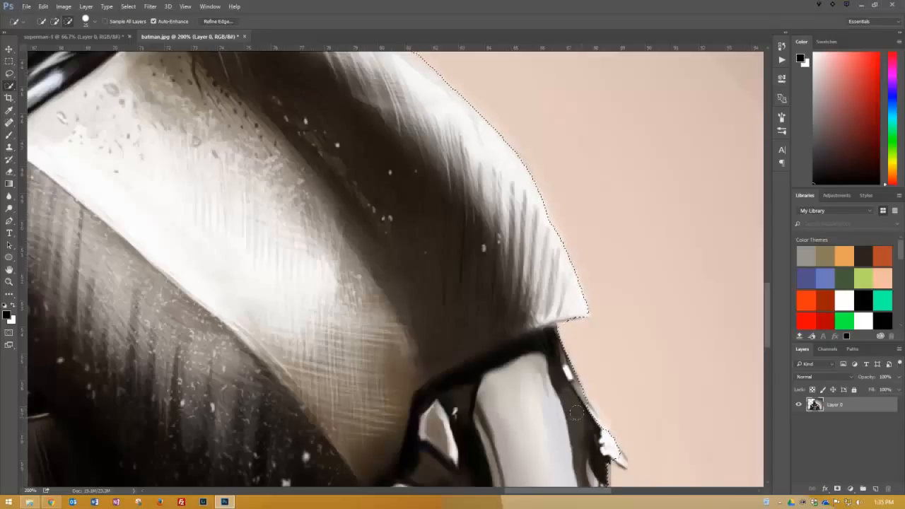
{"action": "key", "text": "alt"}
Subtract the upper edge of the right-hand shoulder plate from the selection and delete the background to the right of Batman.
{"action": "left_click_drag", "start_coordinate": [461, 268], "coordinate": [538, 347]}
{"action": "mouse_move", "coordinate": [430, 273]}
{"action": "left_mouse_down"}
{"action": "mouse_move", "coordinate": [335, 261]}
{"action": "mouse_move", "coordinate": [436, 375]}
{"action": "left_mouse_up"}
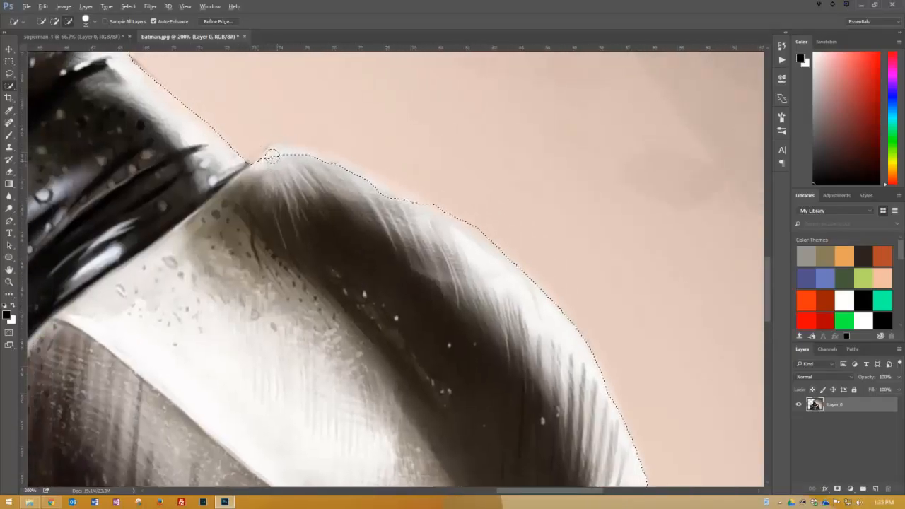
{"action": "left_click", "coordinate": [271, 156]}
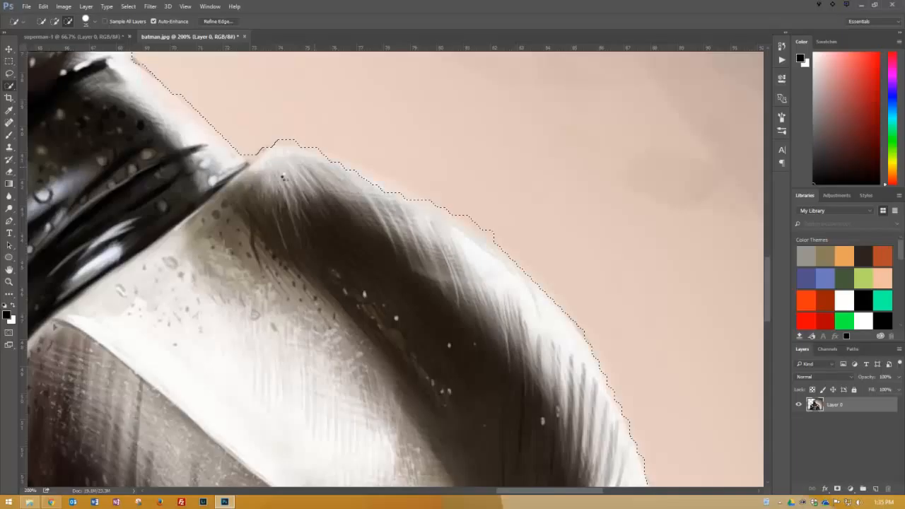
{"action": "left_click_drag", "start_coordinate": [348, 178], "coordinate": [382, 193]}
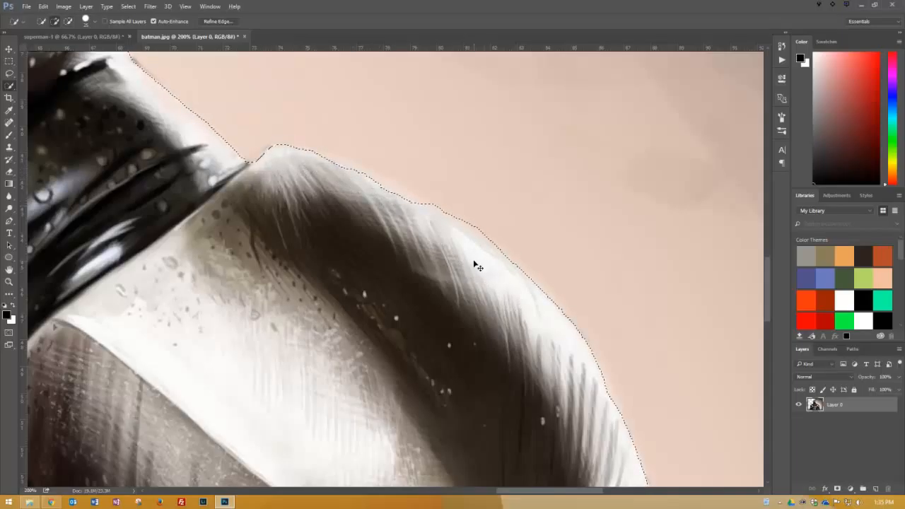
{"action": "key", "text": "ctrl+0"}
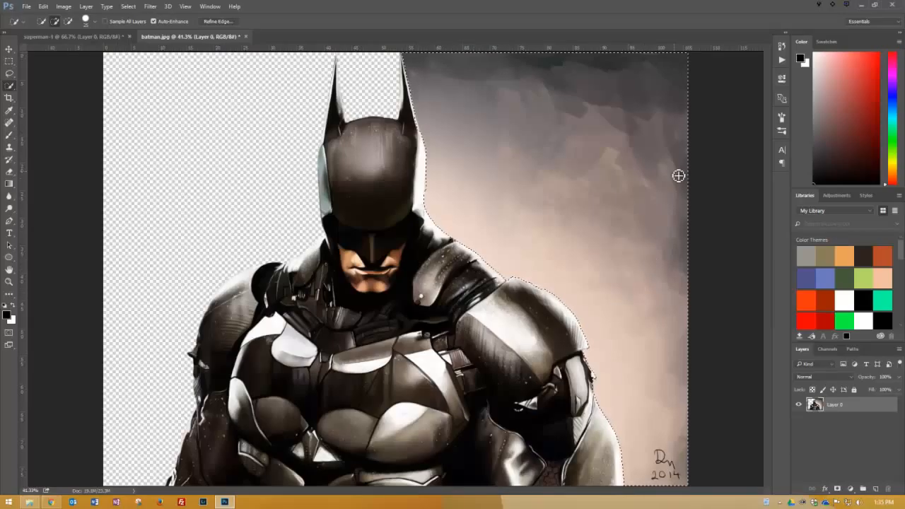
{"action": "key", "text": "Delete"}
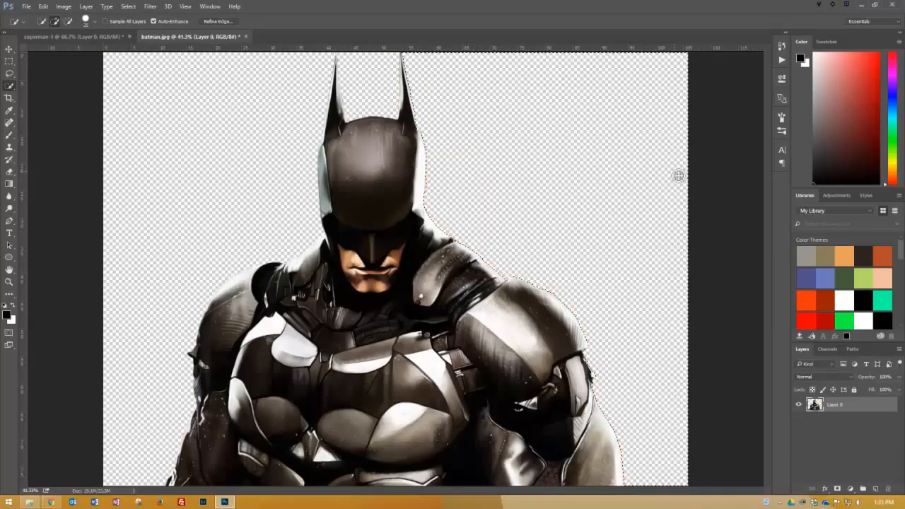